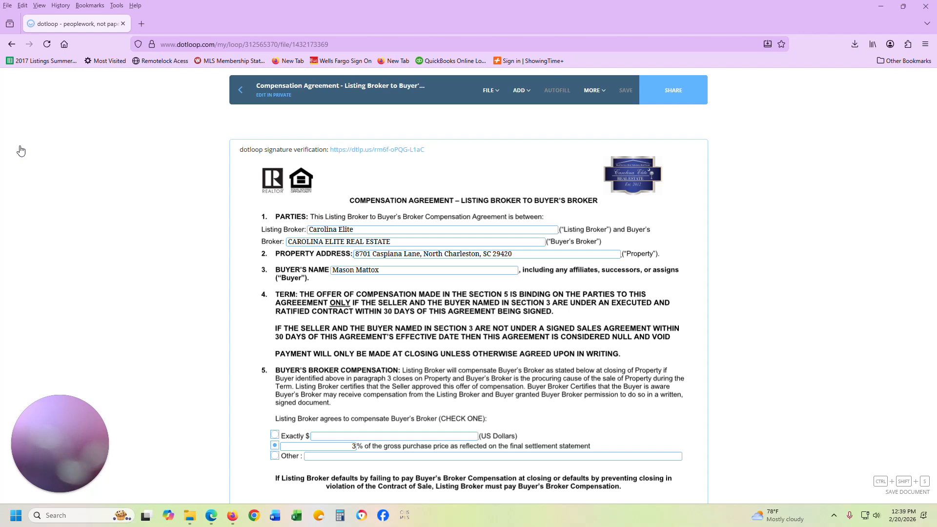
left_click(379, 269)
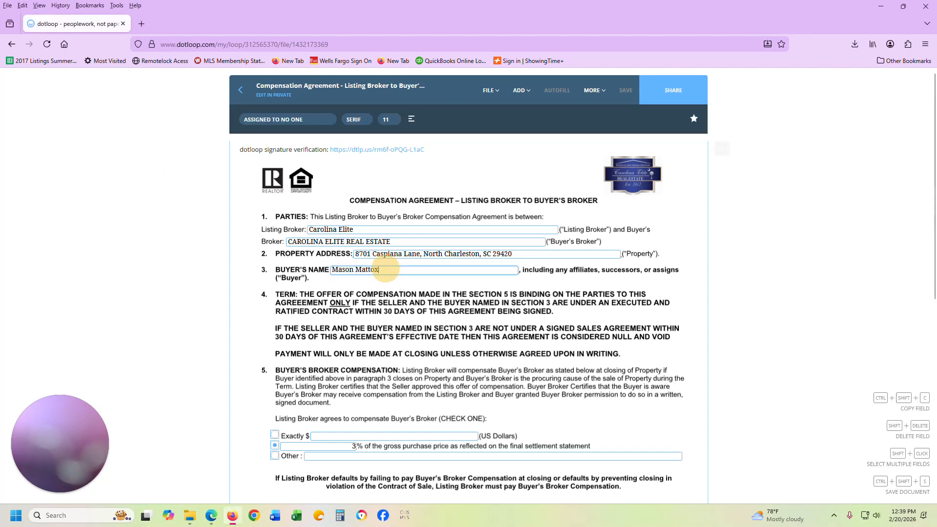
key("BackSpace")
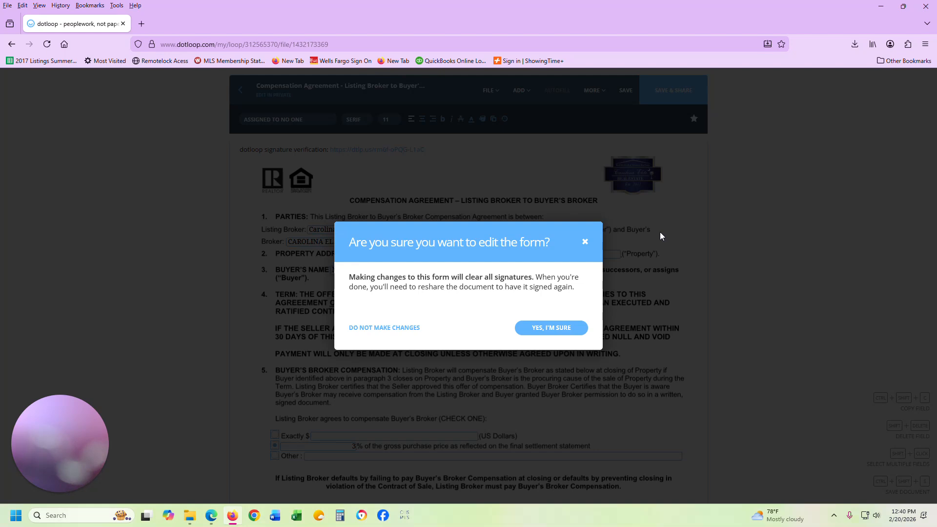
left_click(585, 241)
Return to the loop's document list and download the signed Compensation Agreement as a PDF.
left_click(237, 92)
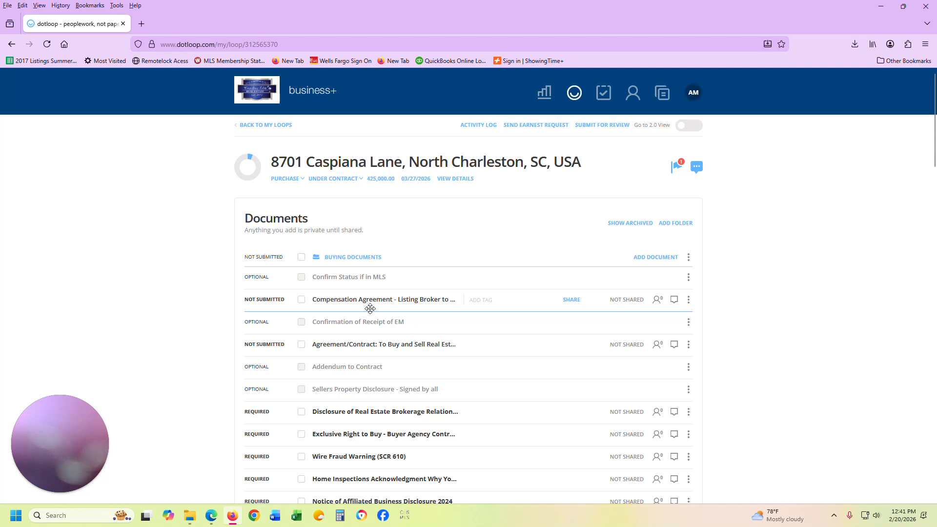
left_click(688, 299)
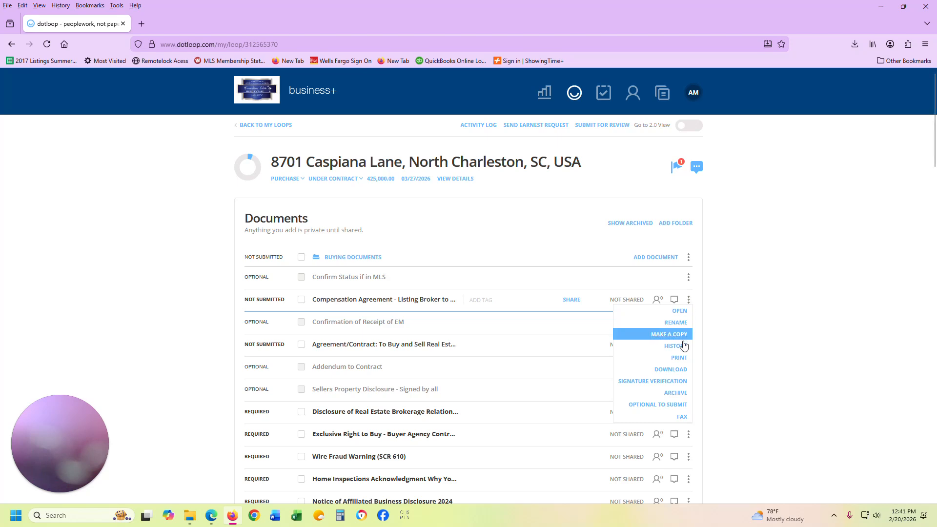
left_click(681, 369)
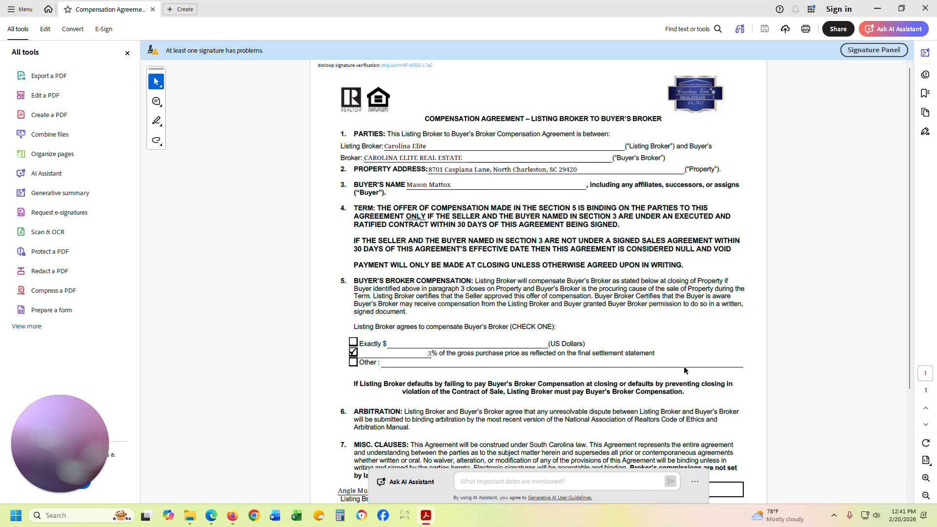
left_click(872, 7)
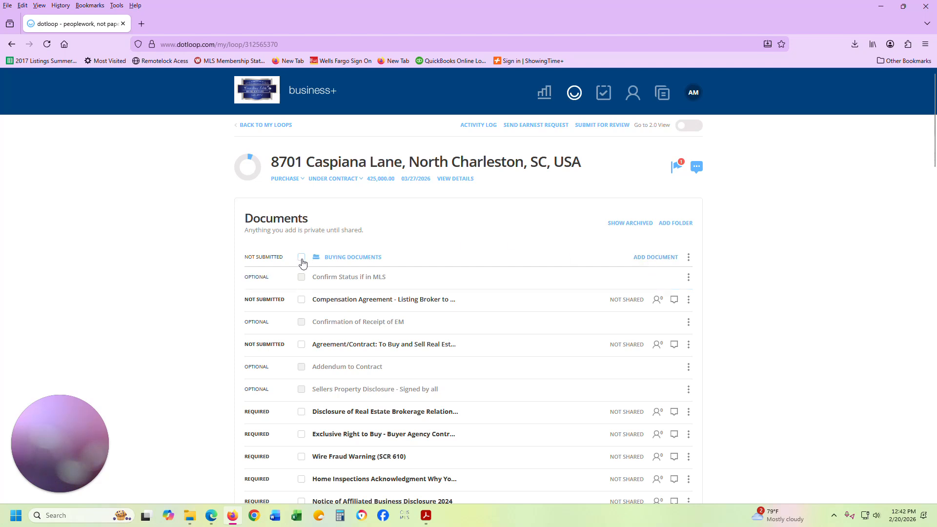
Upload the downloaded file "Compensation Agreement - Listing Broker to Buyer's Broker (SCR 120LB2BB)-2" to the Buying Documents folder.
left_click(663, 258)
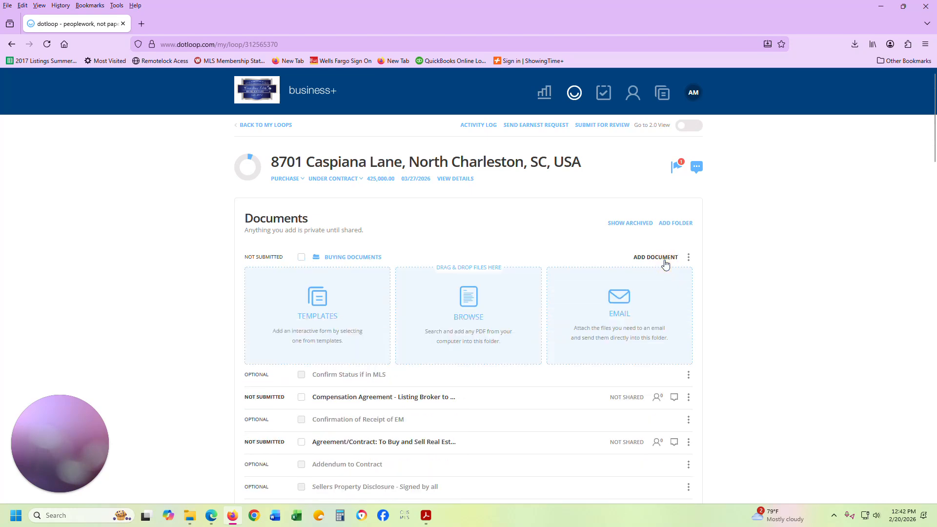
left_click(490, 311)
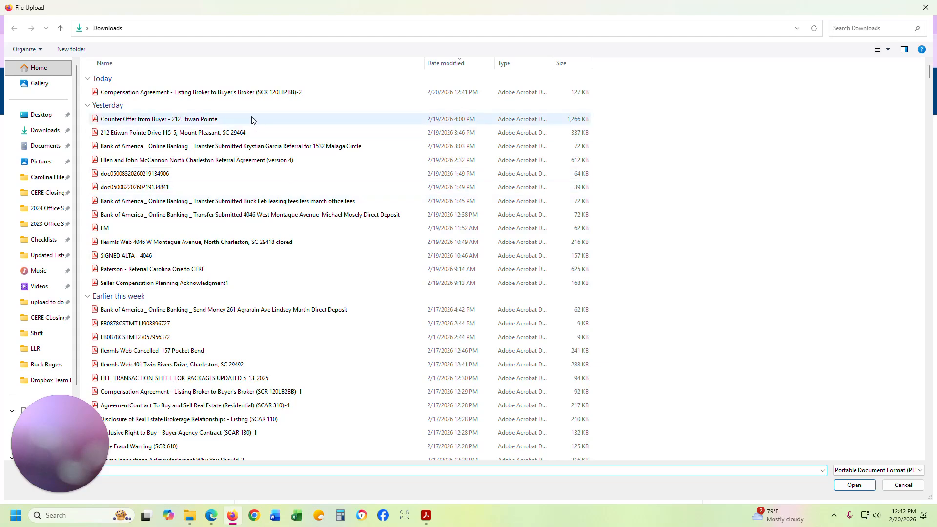
double_click(235, 95)
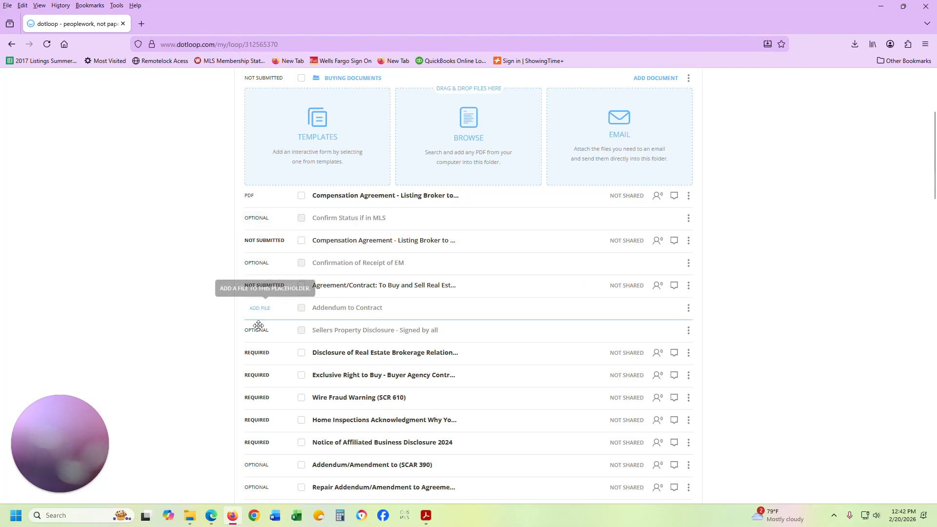
Open the uploaded PDF copy of the Compensation Agreement and review its compensation terms and signature lines.
left_click(349, 196)
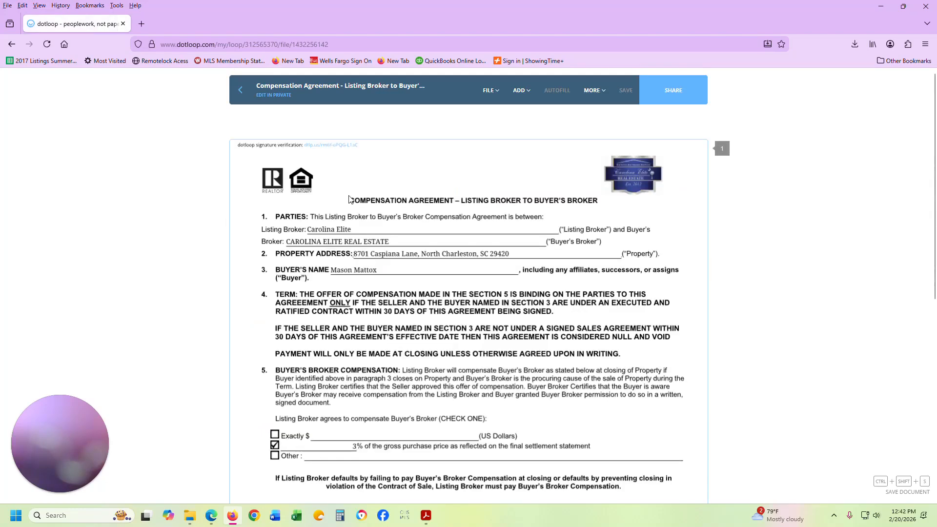
scroll(310, 307, "down", 3)
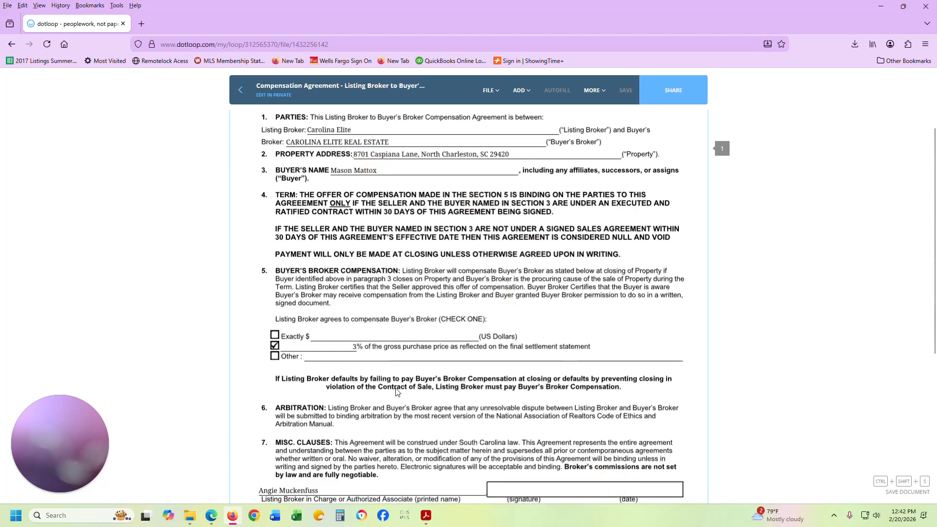
scroll(393, 384, "down", 4)
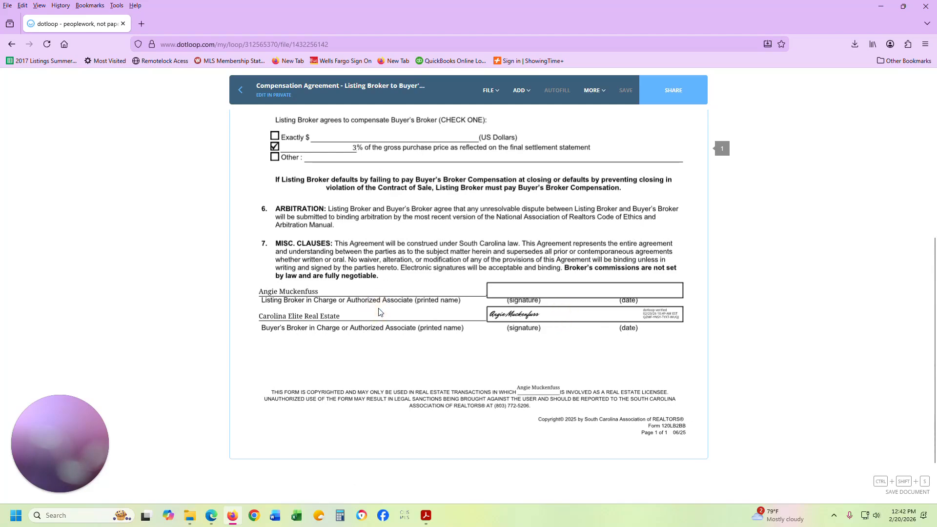
scroll(380, 313, "up", 5)
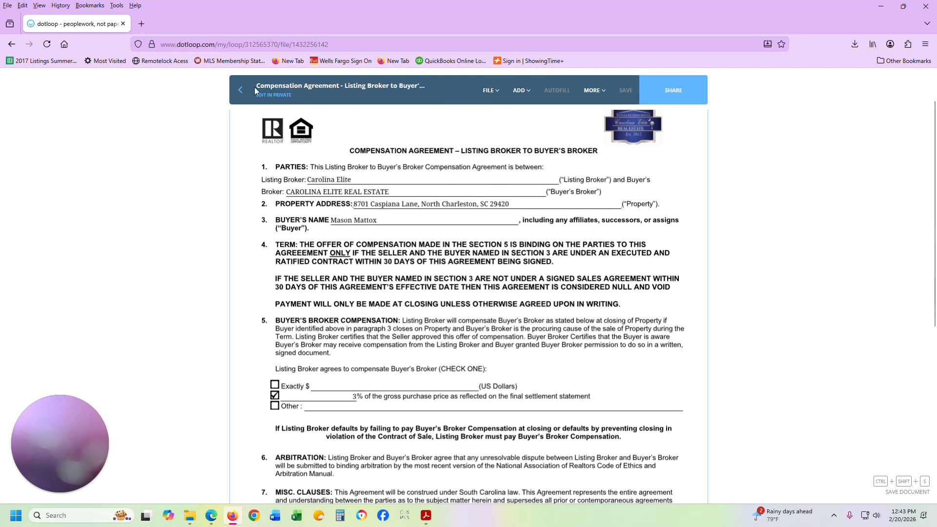
Add a strikethrough over the 3% in section 5 and shorten it to cover only that percentage.
mouse_move(521, 93)
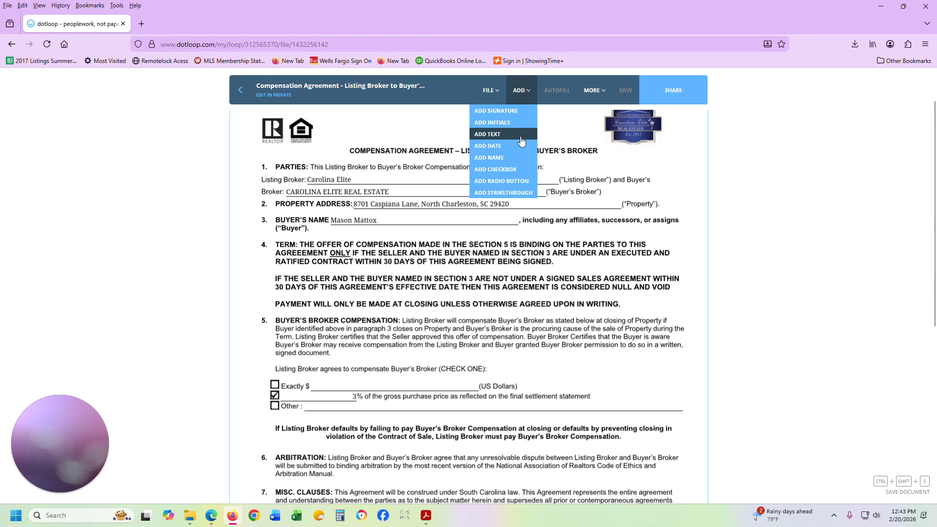
left_click(525, 193)
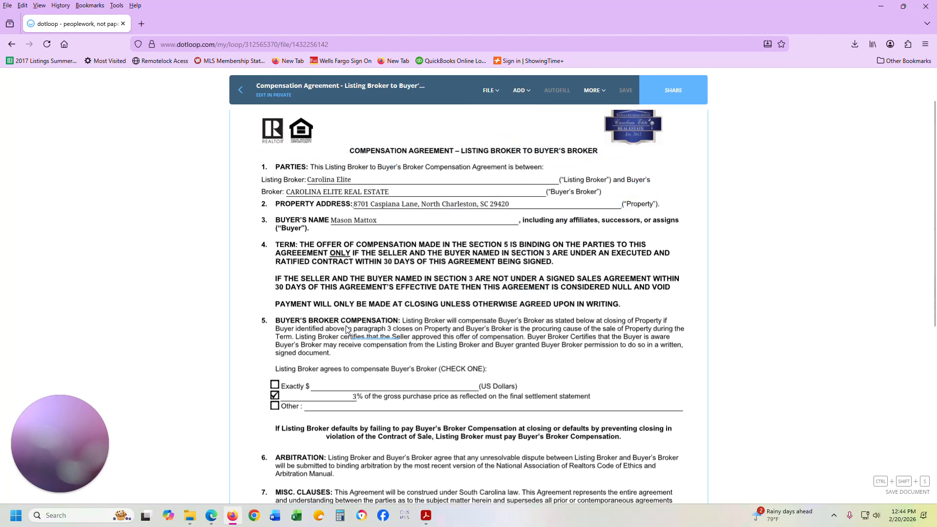
left_click(354, 404)
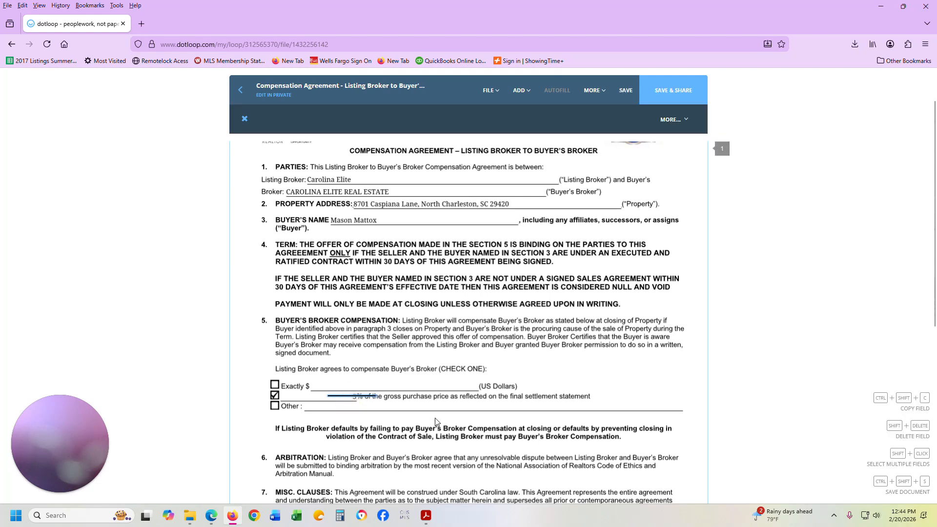
left_click(373, 395)
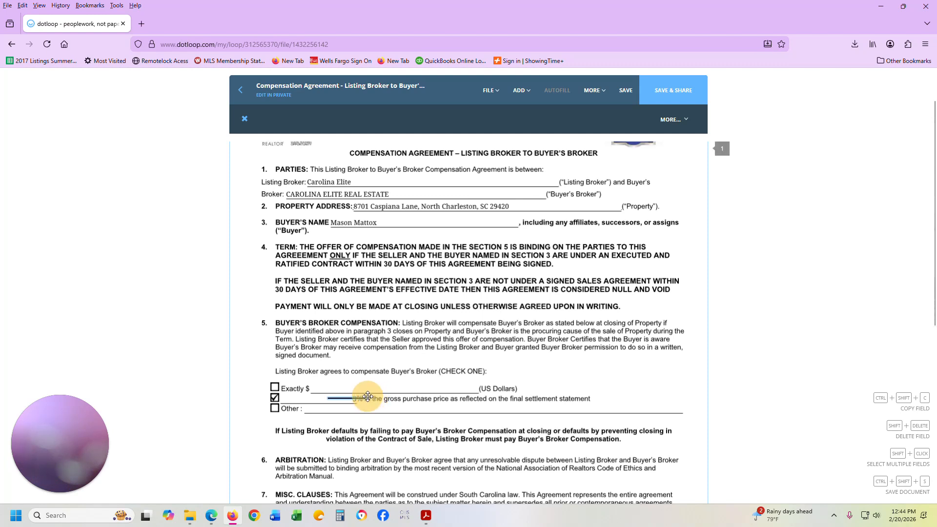
left_click_drag(366, 401, 344, 403)
left_click(343, 404)
left_click(342, 400)
left_click_drag(341, 400, 361, 401)
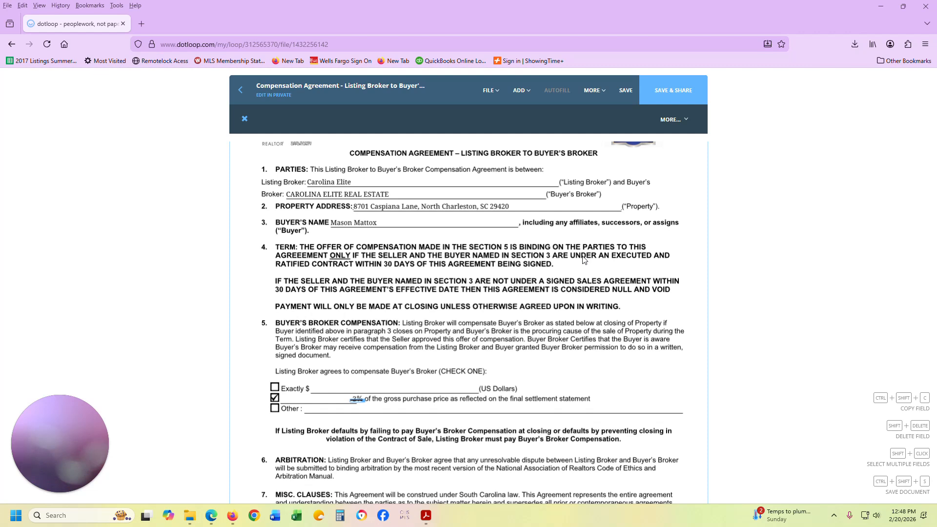
Add a text field reading 2.5% on the checked percentage line, beside the struck-through 3%.
left_click(531, 99)
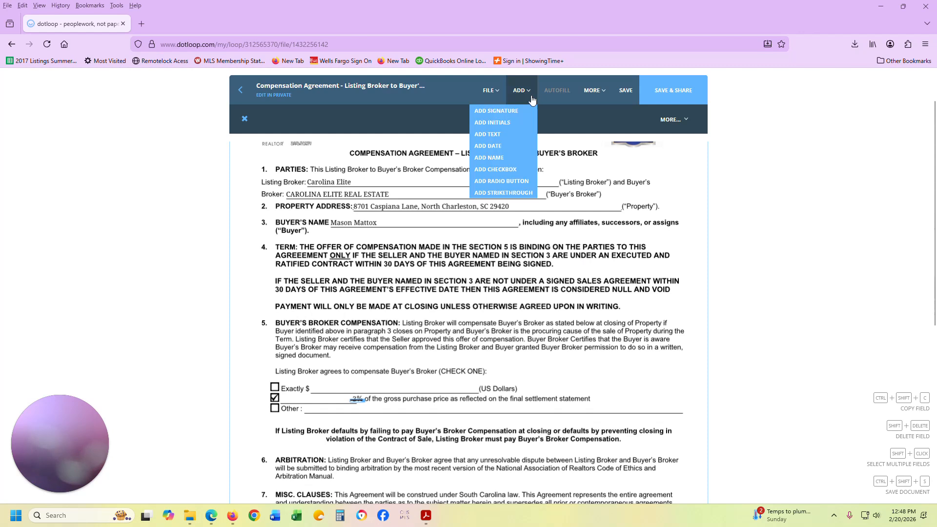
left_click(518, 138)
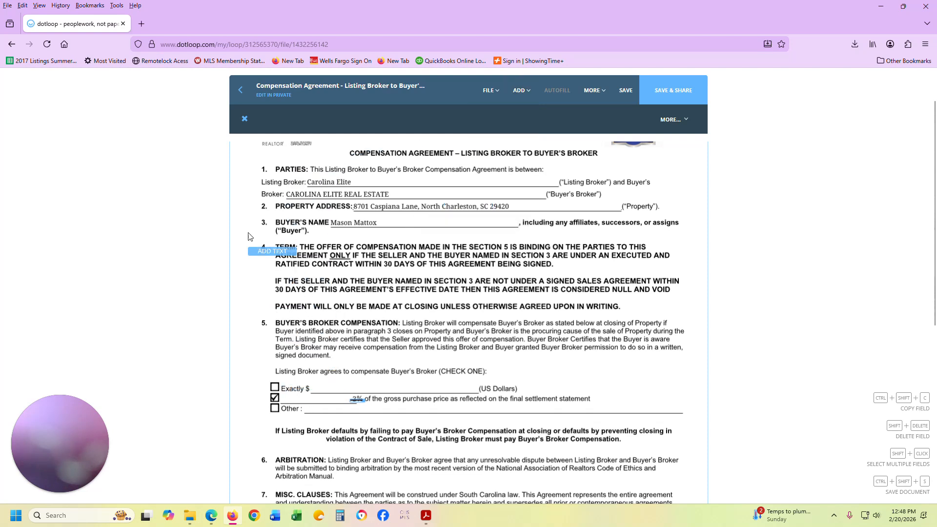
left_click(322, 409)
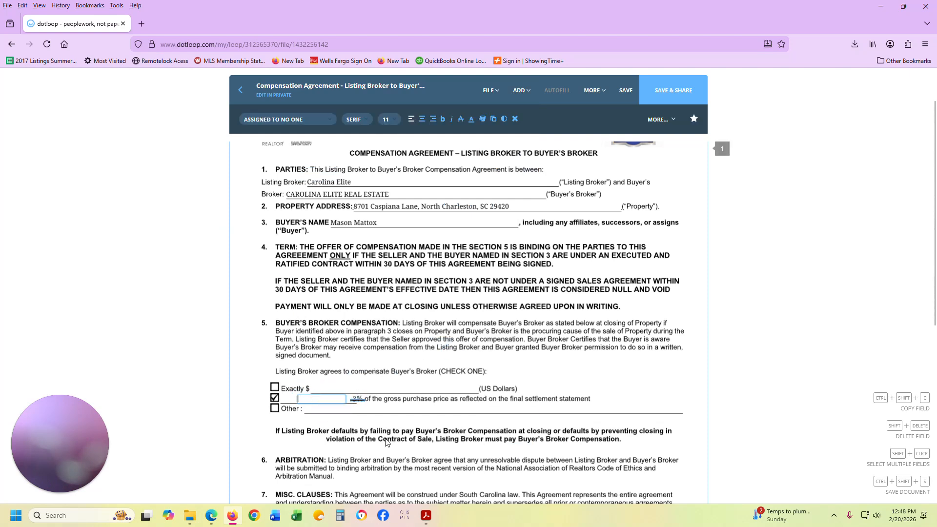
type("2.5%")
key("Return")
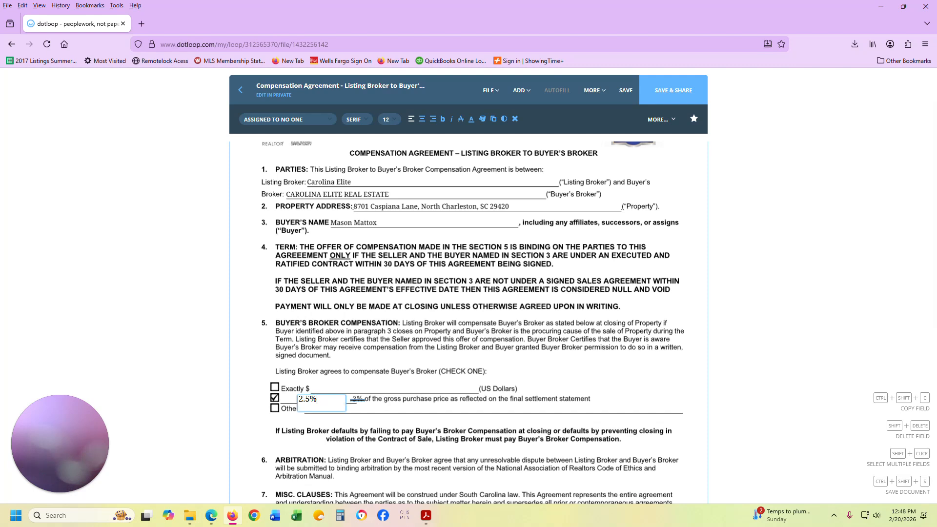
key("BackSpace")
type("%")
left_click(461, 333)
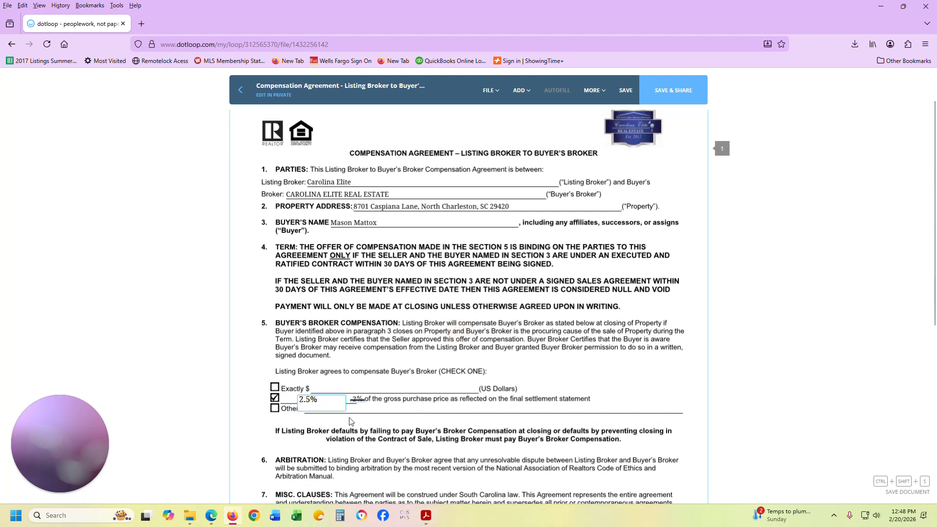
Shrink the 2.5% text field to fit its text and set its font size to 11 pt.
left_click(335, 403)
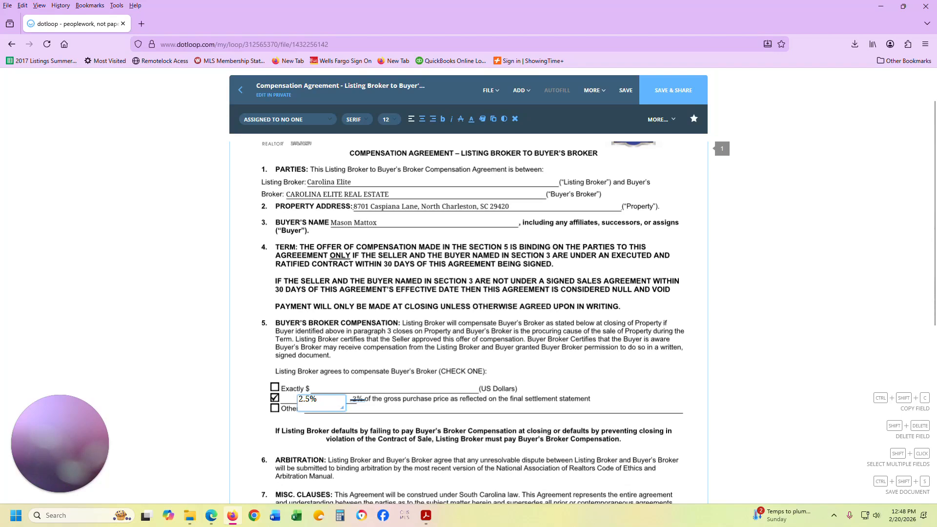
left_click(340, 406)
mouse_move(340, 406)
left_mouse_down()
mouse_move(324, 399)
mouse_move(334, 401)
left_mouse_up()
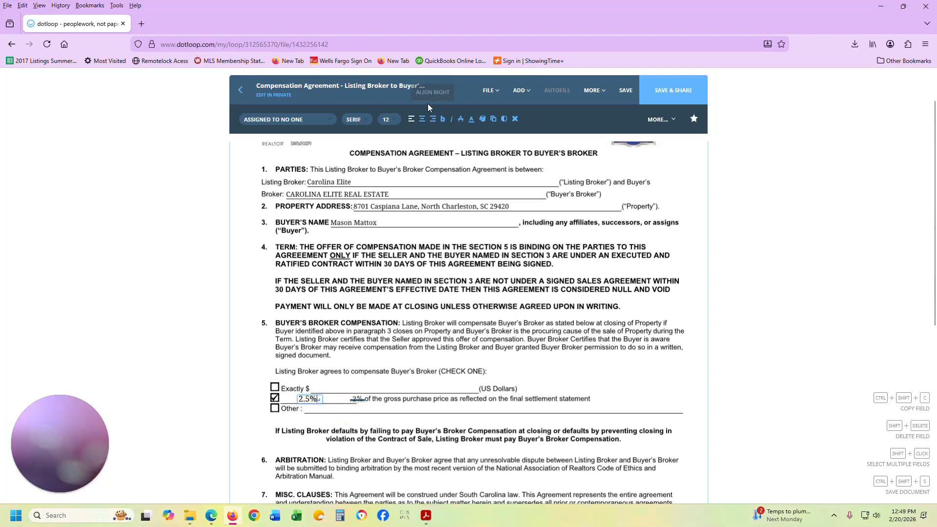
left_click(285, 120)
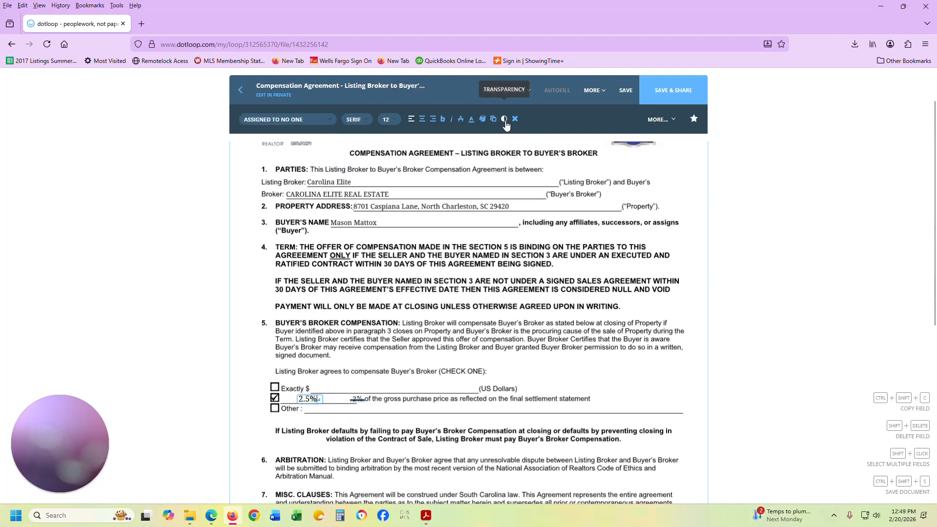
left_click(392, 121)
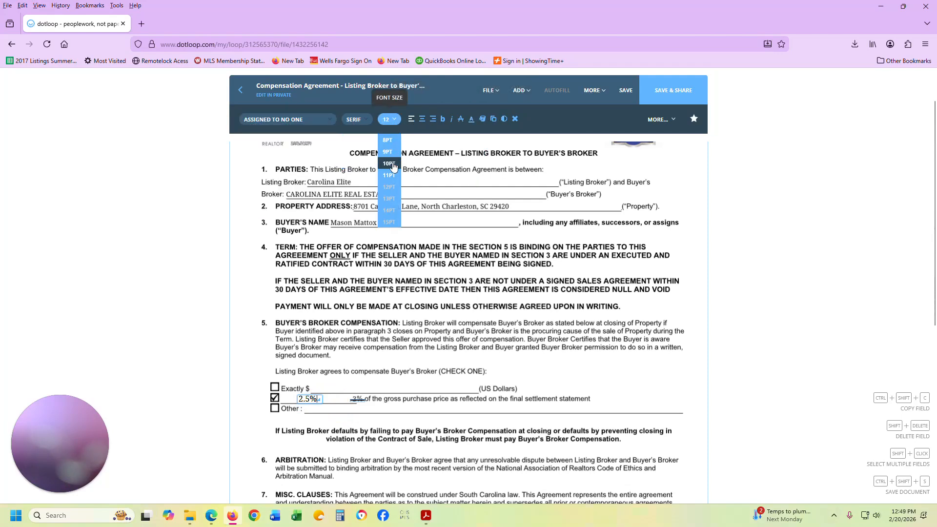
left_click(389, 164)
left_click(386, 119)
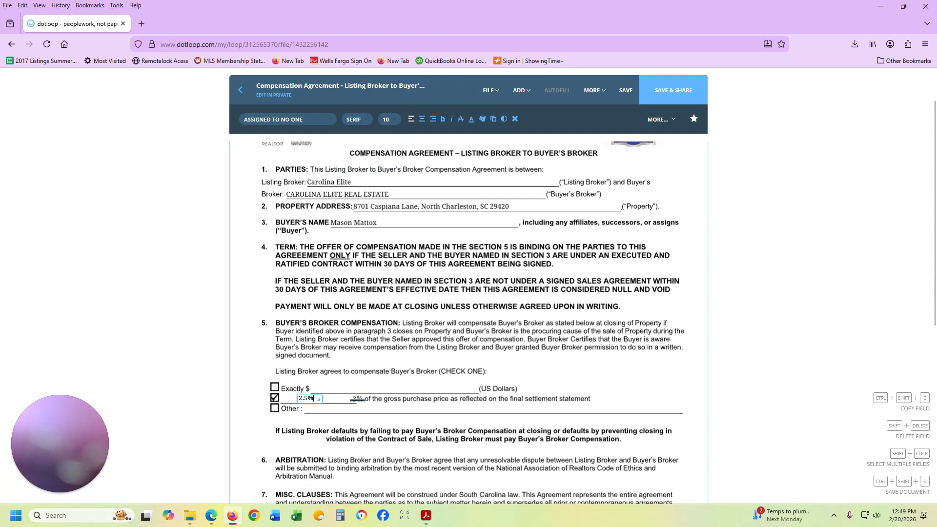
left_click(386, 118)
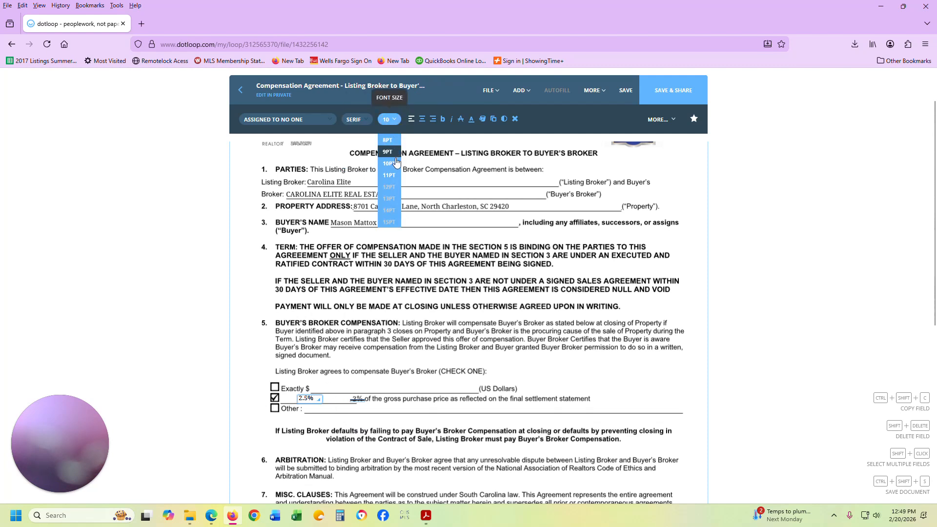
left_click(395, 177)
Narrow the 2.5% text field and place it on the percentage line directly before the struck-through 3%.
left_click_drag(312, 398, 306, 346)
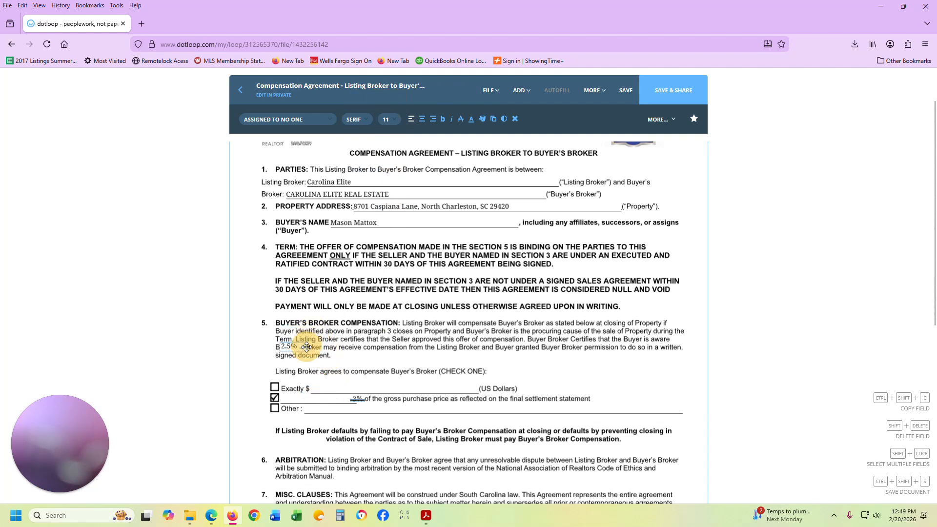
left_click_drag(307, 347, 272, 312)
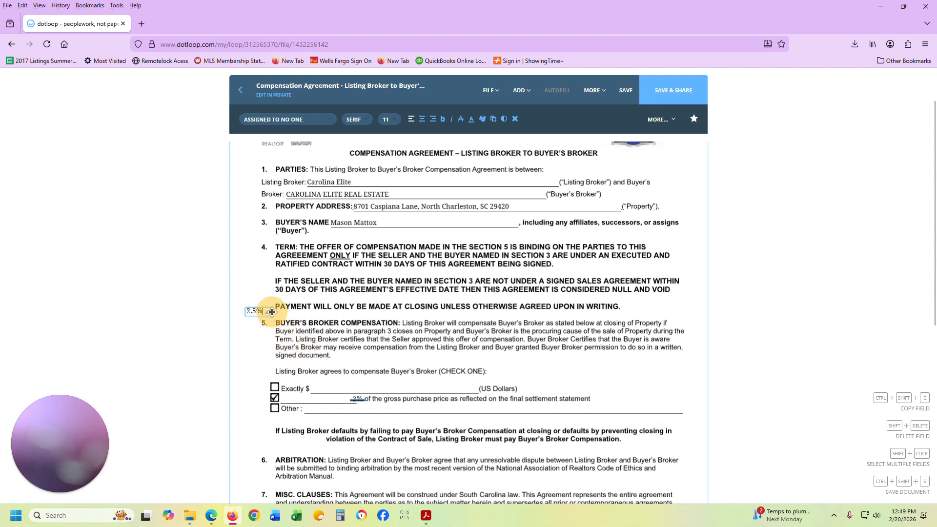
left_click_drag(272, 311, 338, 399)
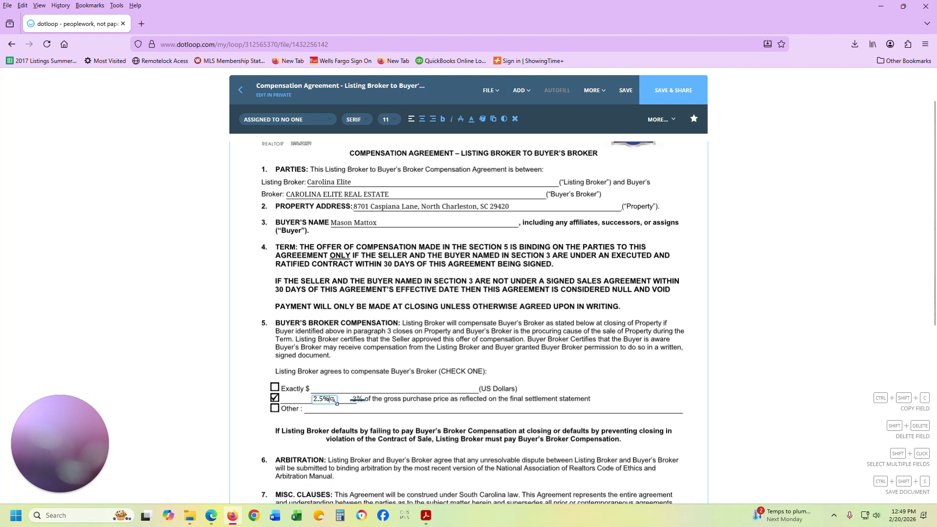
mouse_move(335, 400)
left_mouse_down()
mouse_move(324, 404)
mouse_move(320, 389)
mouse_move(333, 401)
mouse_move(323, 399)
left_mouse_up()
left_click_drag(323, 403, 324, 398)
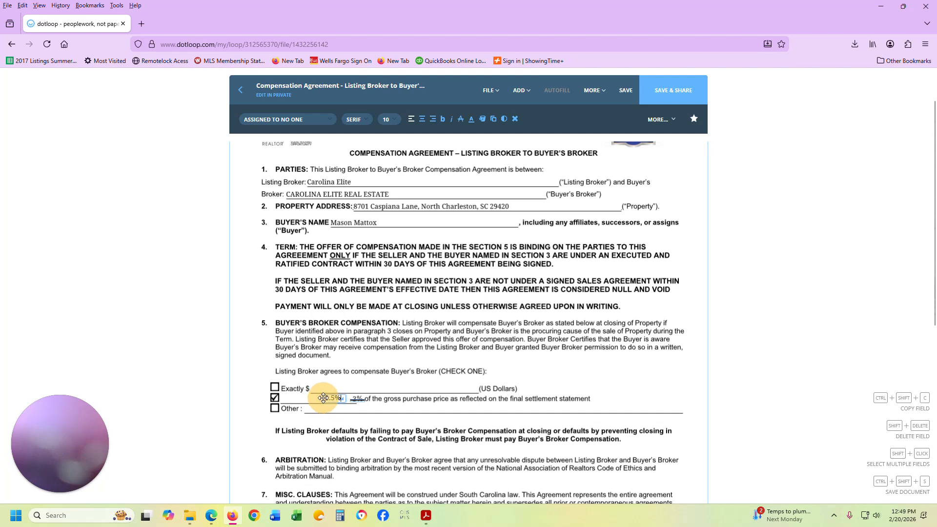
left_click_drag(323, 398, 323, 398)
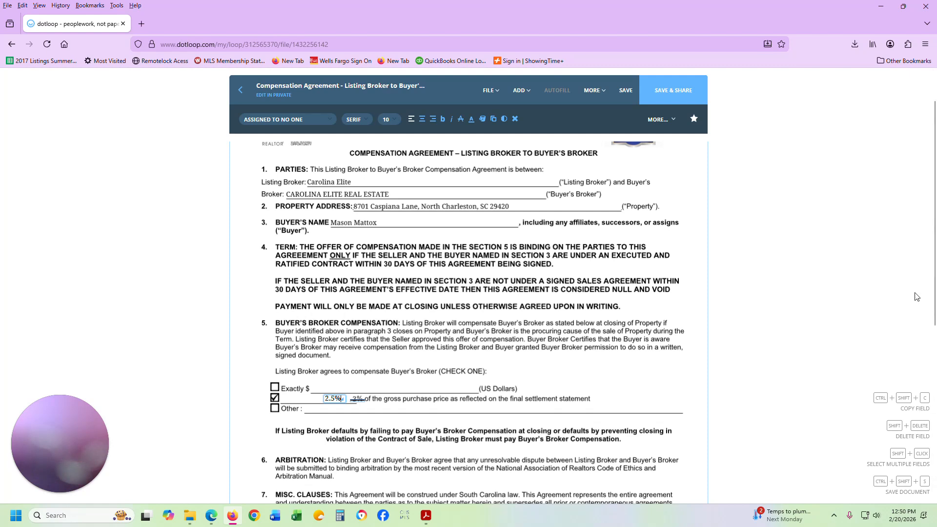
Add two initials fields side by side above the percentage line in section 5.
left_click(519, 90)
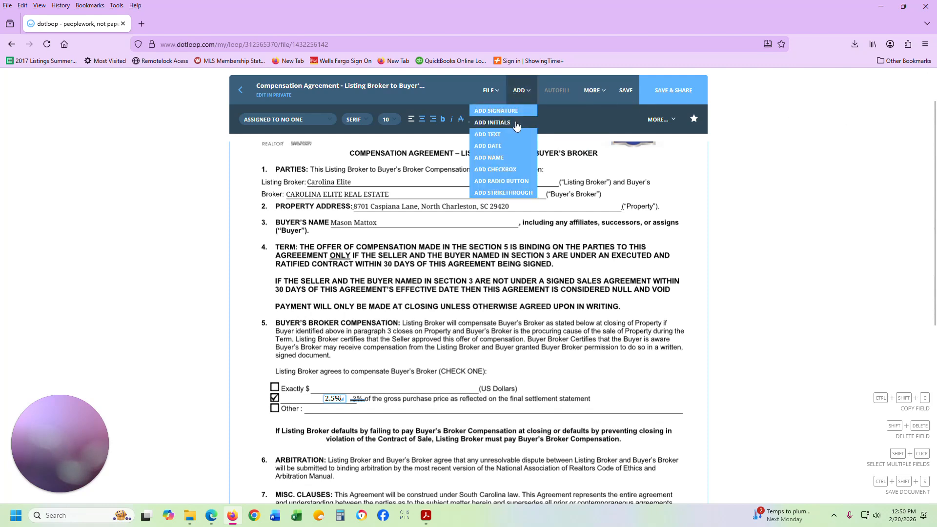
left_click_drag(512, 123, 458, 397)
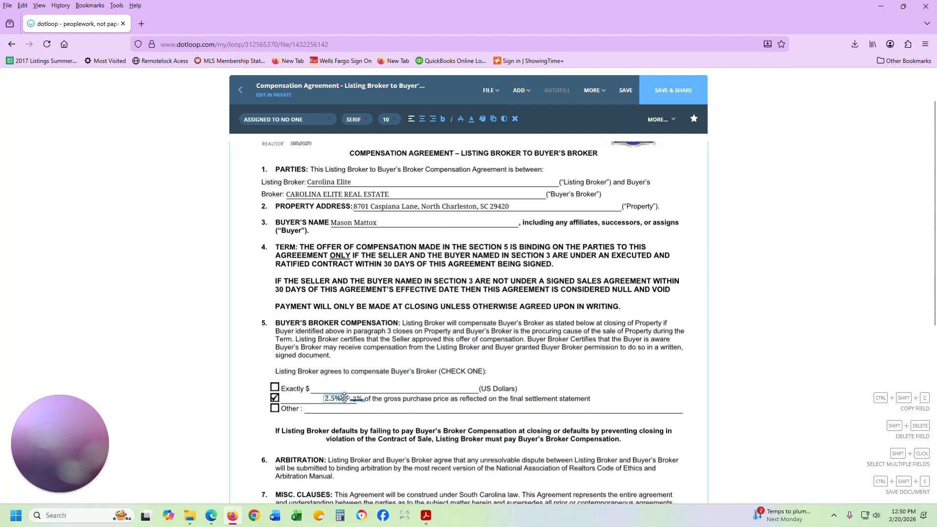
left_click(545, 382)
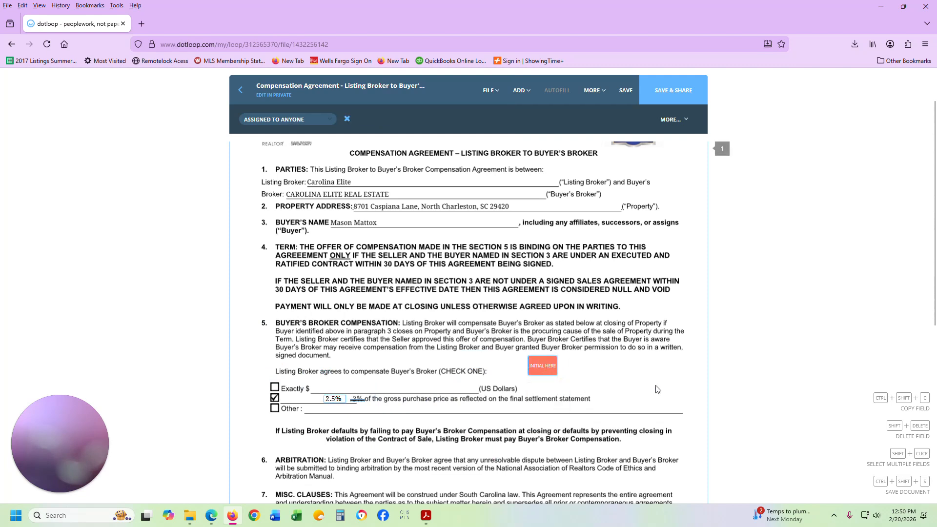
left_click(521, 91)
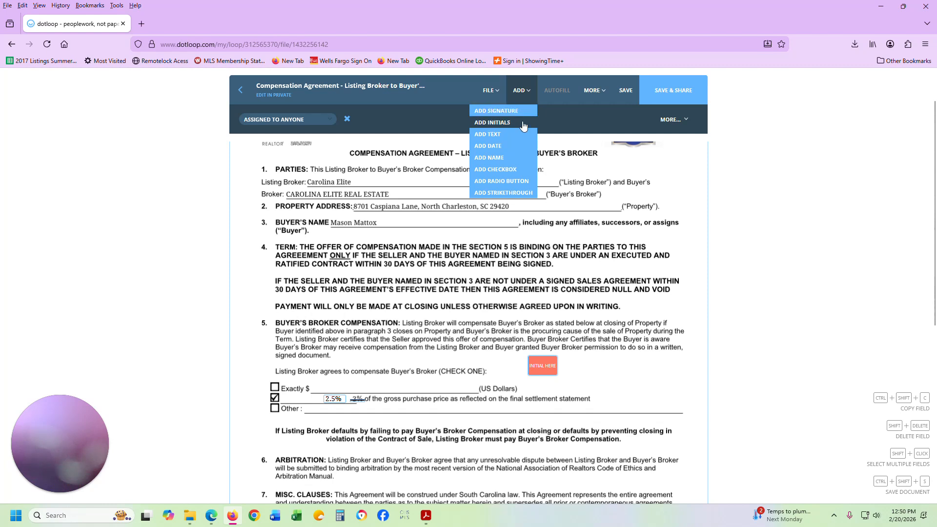
left_click(520, 123)
left_click(575, 392)
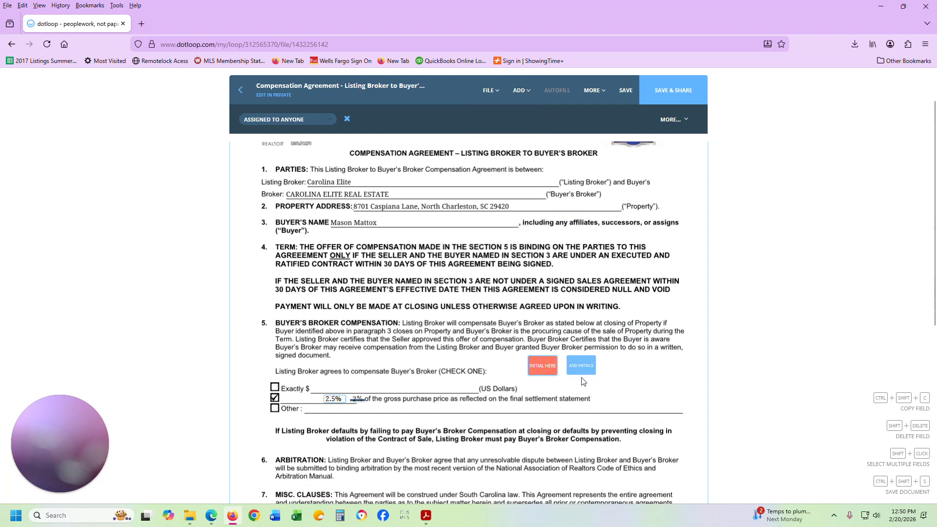
Sign the first initials field with the adopted initials and place it in the margin beside the section 5 checkboxes.
left_click(543, 370)
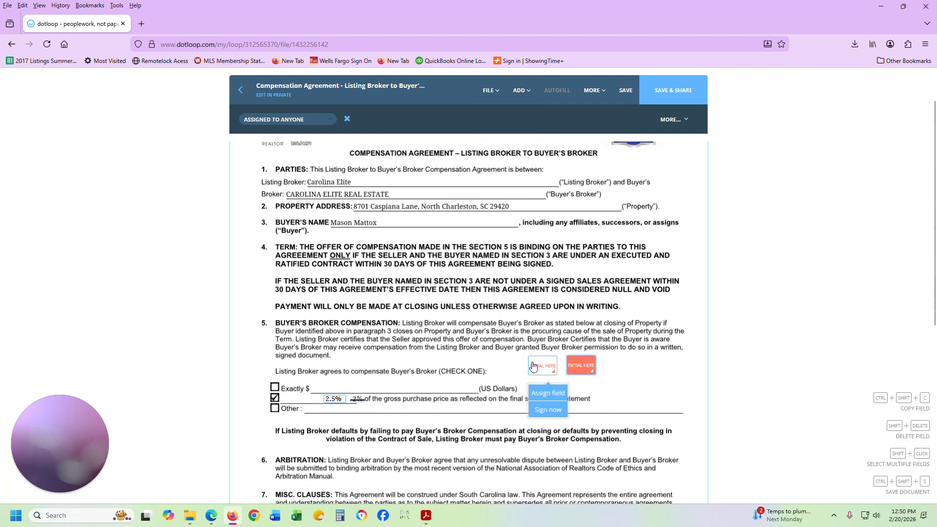
left_click(549, 407)
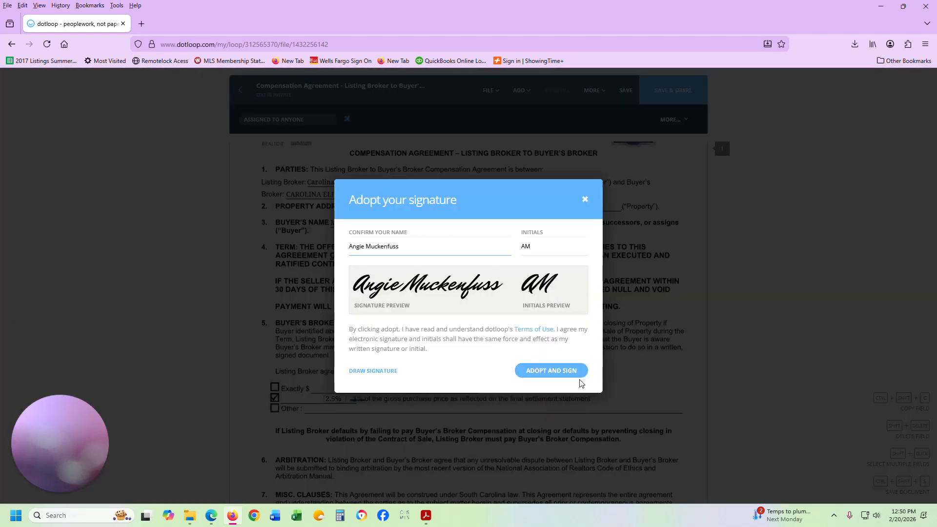
left_click(565, 371)
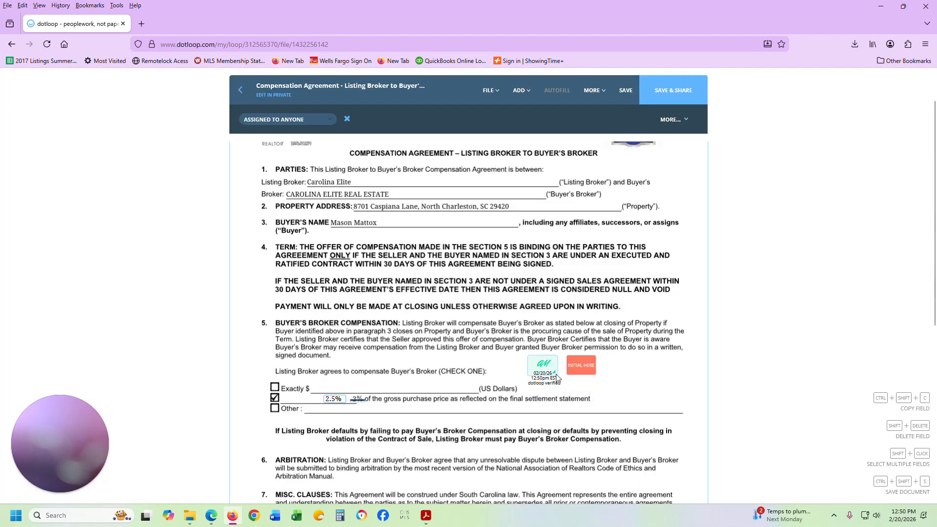
mouse_move(553, 370)
left_mouse_down()
mouse_move(540, 363)
mouse_move(537, 378)
mouse_move(283, 356)
mouse_move(386, 440)
mouse_move(453, 388)
mouse_move(332, 374)
mouse_move(326, 383)
mouse_move(355, 381)
mouse_move(329, 386)
mouse_move(387, 383)
mouse_move(245, 384)
mouse_move(244, 375)
left_mouse_up()
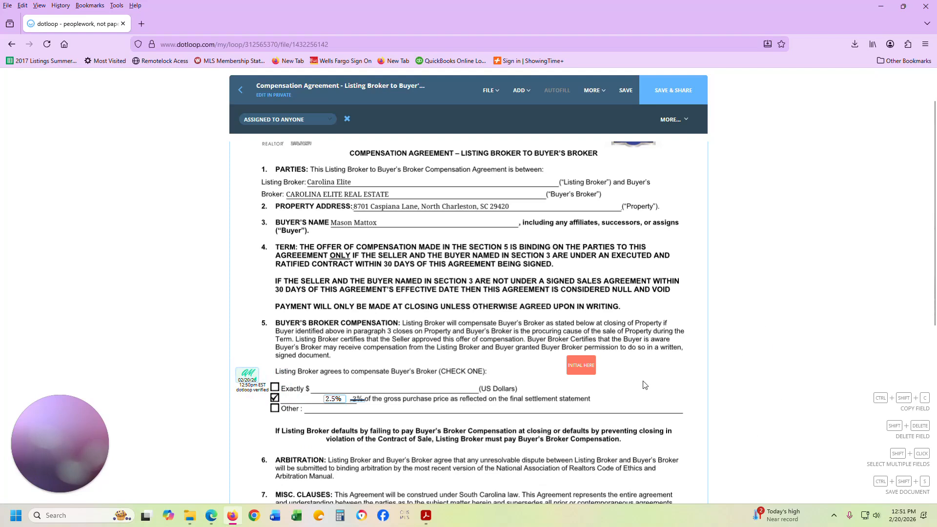
Assign the second initials field to the Buying Agent role and place it in the margin directly below the signed initials.
left_click(581, 369)
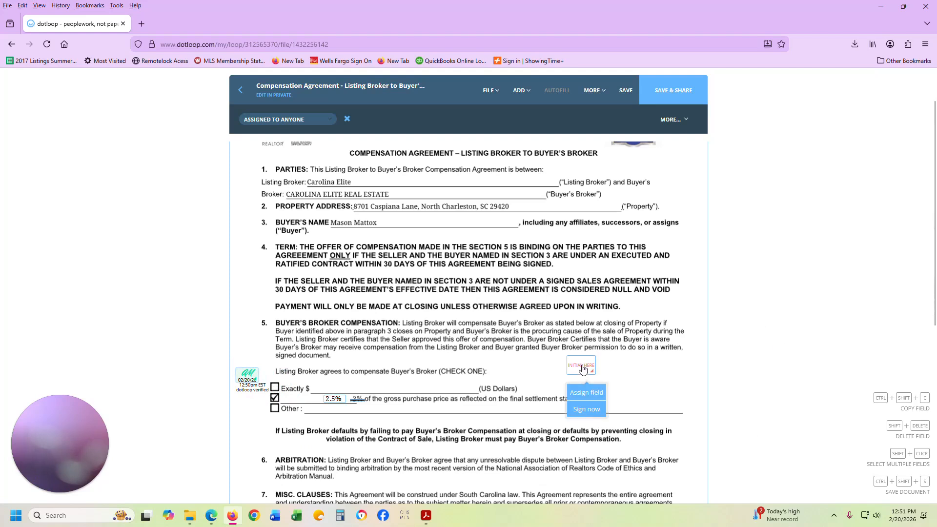
left_click(592, 397)
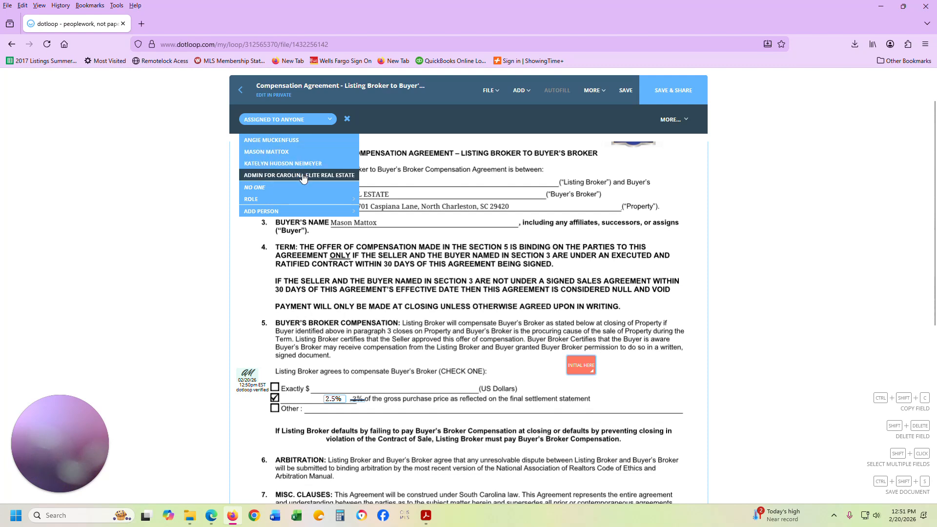
mouse_move(303, 200)
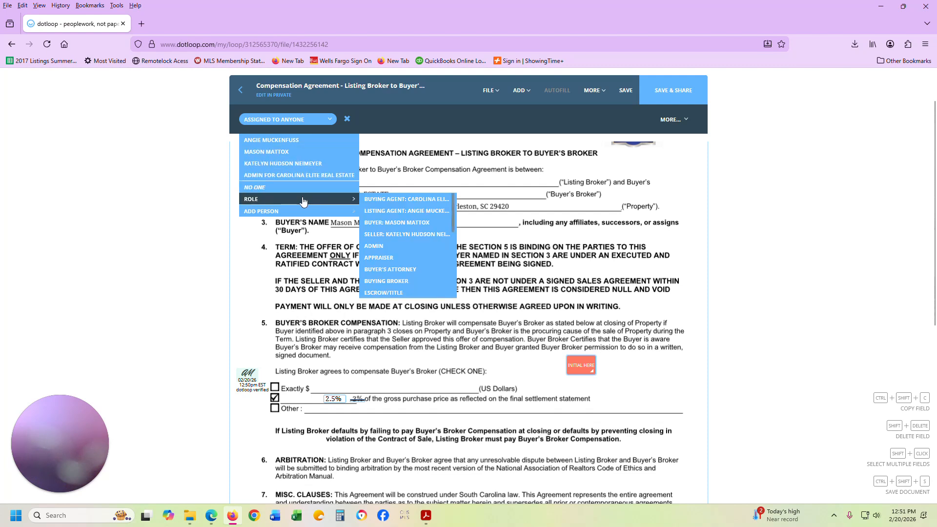
left_click(404, 199)
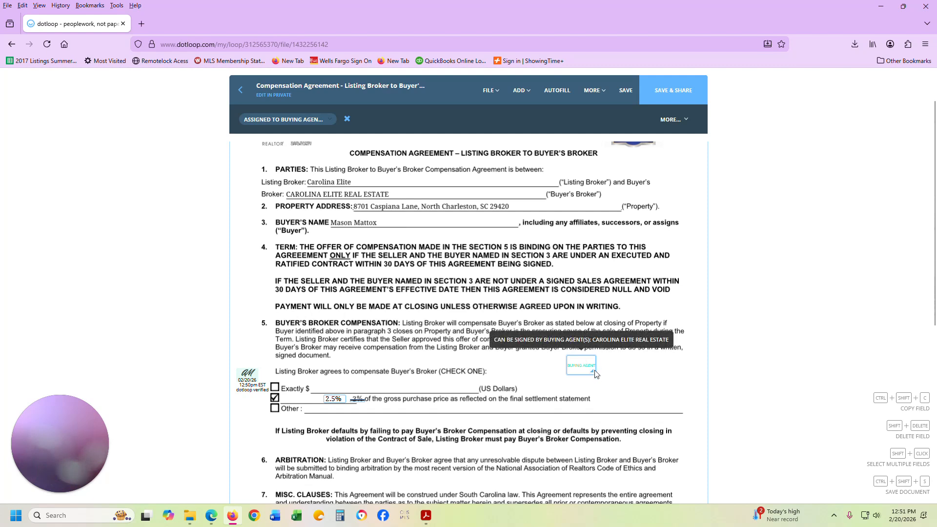
mouse_move(591, 372)
left_mouse_down()
mouse_move(695, 349)
mouse_move(327, 292)
mouse_move(248, 415)
left_mouse_up()
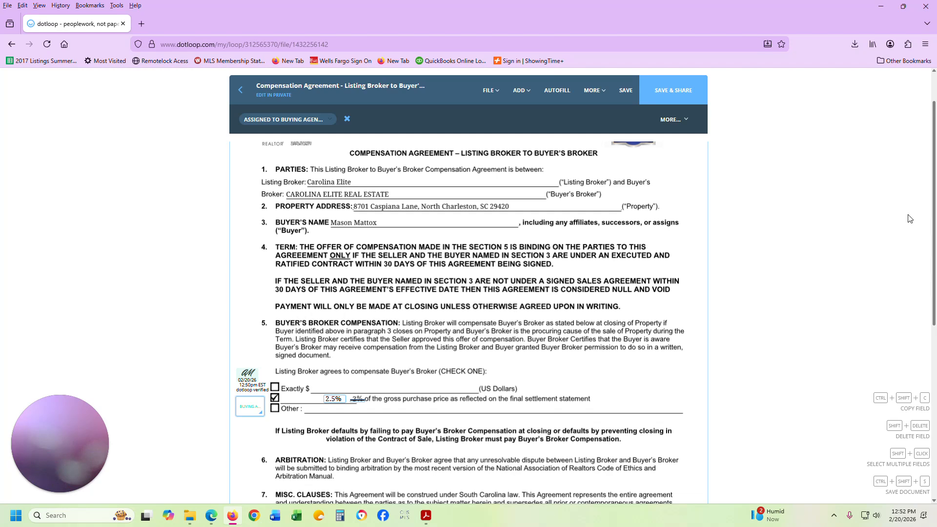
Add a signature field on the Listing Broker in Charge signature line and sign it.
scroll(574, 319, "down", 4)
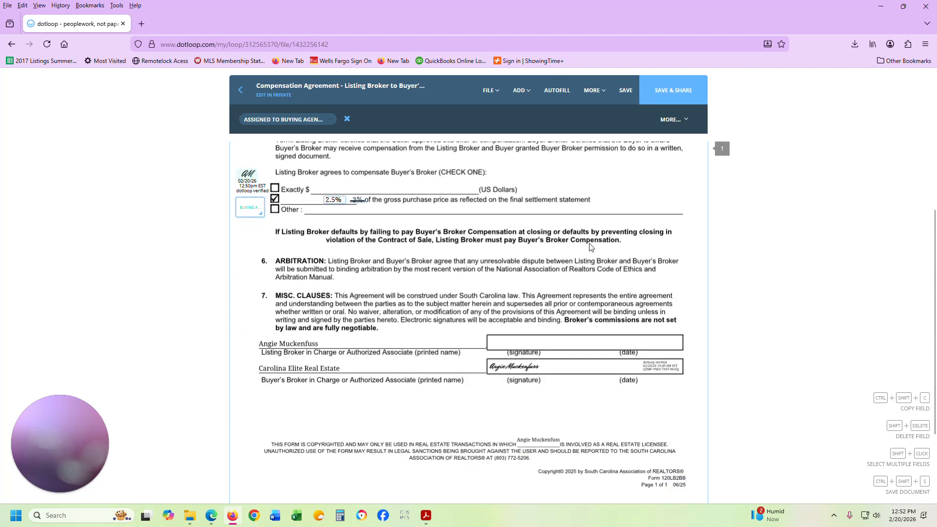
left_click(526, 80)
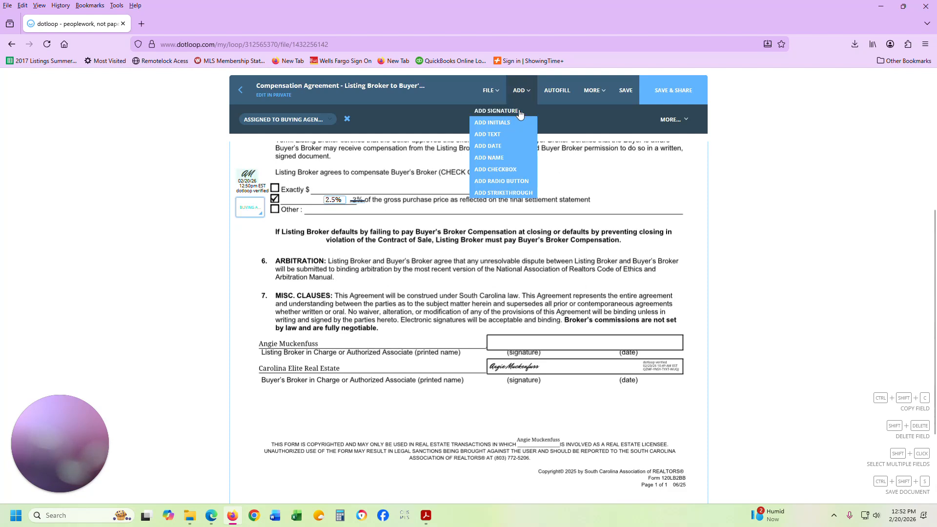
left_click(518, 111)
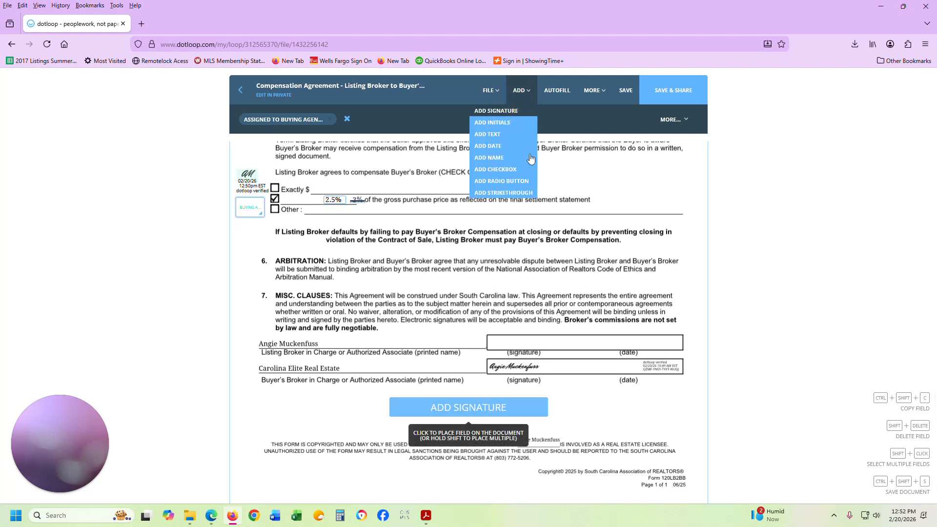
left_click(562, 356)
mouse_move(559, 345)
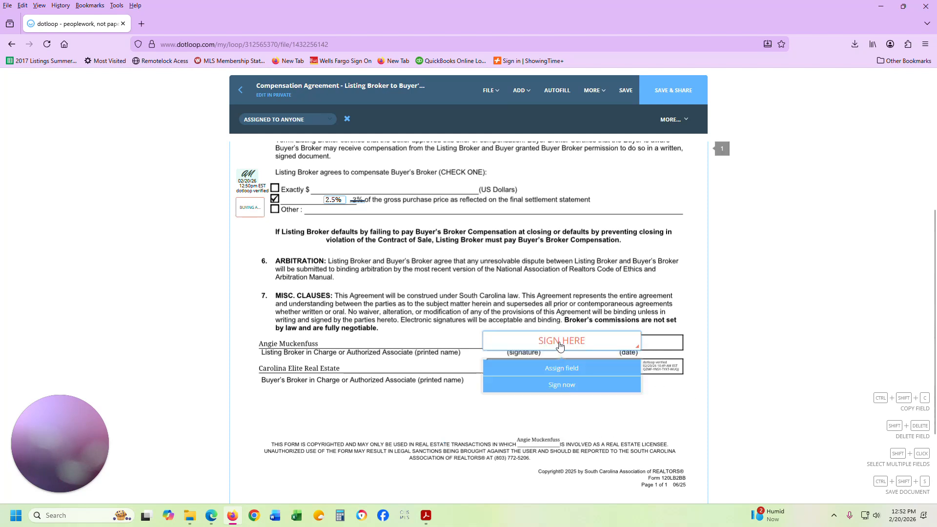
left_click(627, 349)
left_click(576, 385)
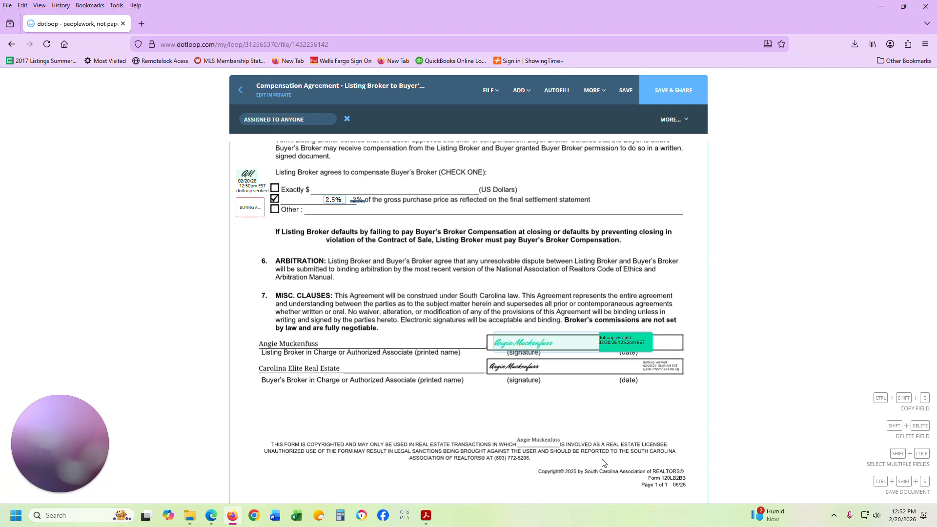
Save the agreement and complete its sharing dialog with the PDF attached to the email, without selecting any people.
left_click(631, 91)
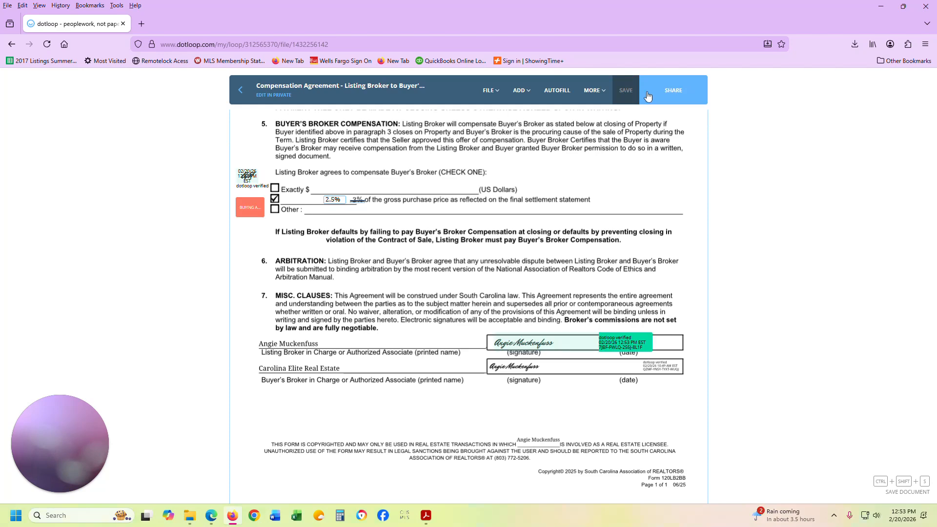
left_click(683, 95)
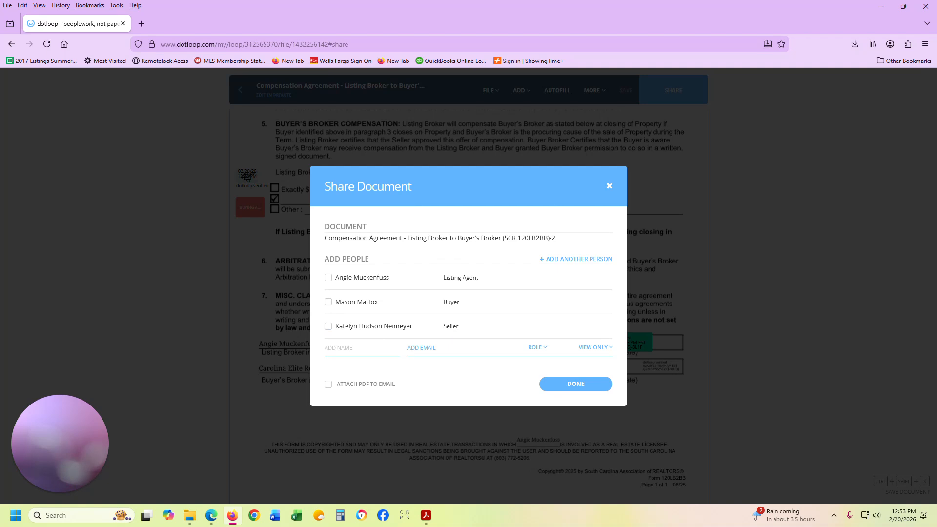
left_click(328, 385)
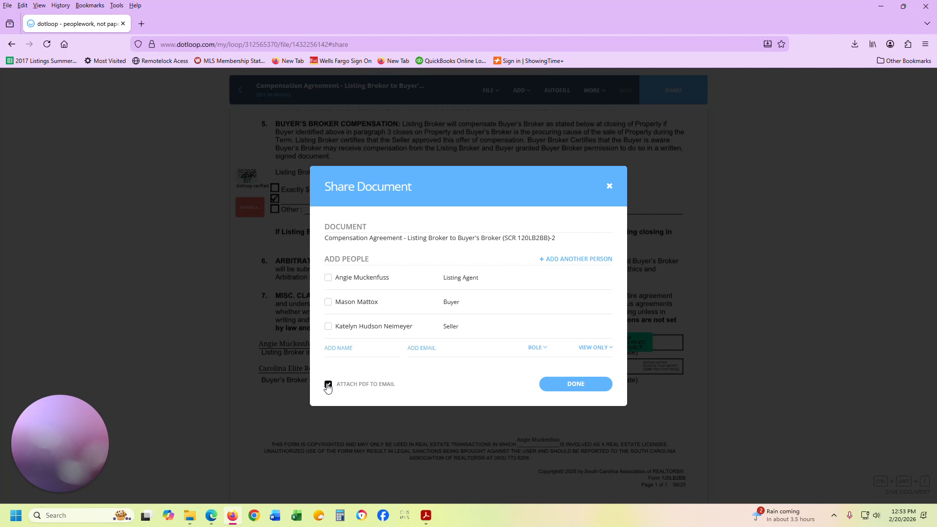
left_click(588, 385)
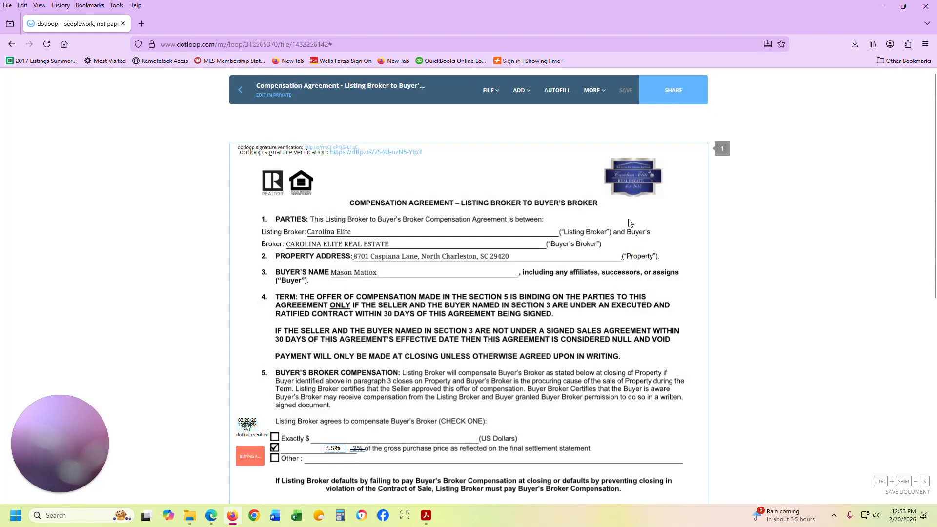